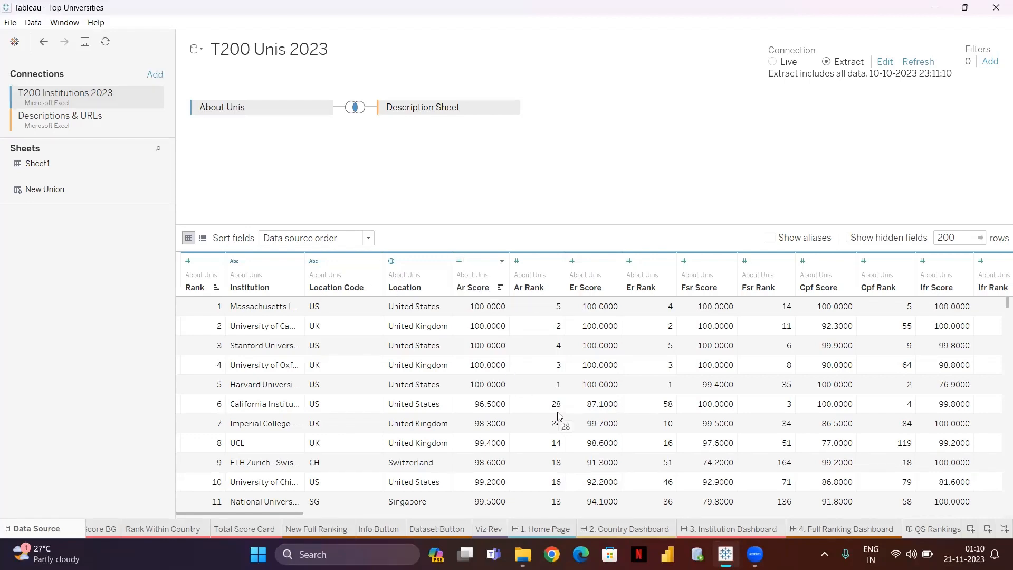
Review the rank, score and location columns of the T200 Unis 2023 data source
scroll(559, 416, "right", 3)
scroll(559, 416, "left", 3)
scroll(479, 316, "right", 2)
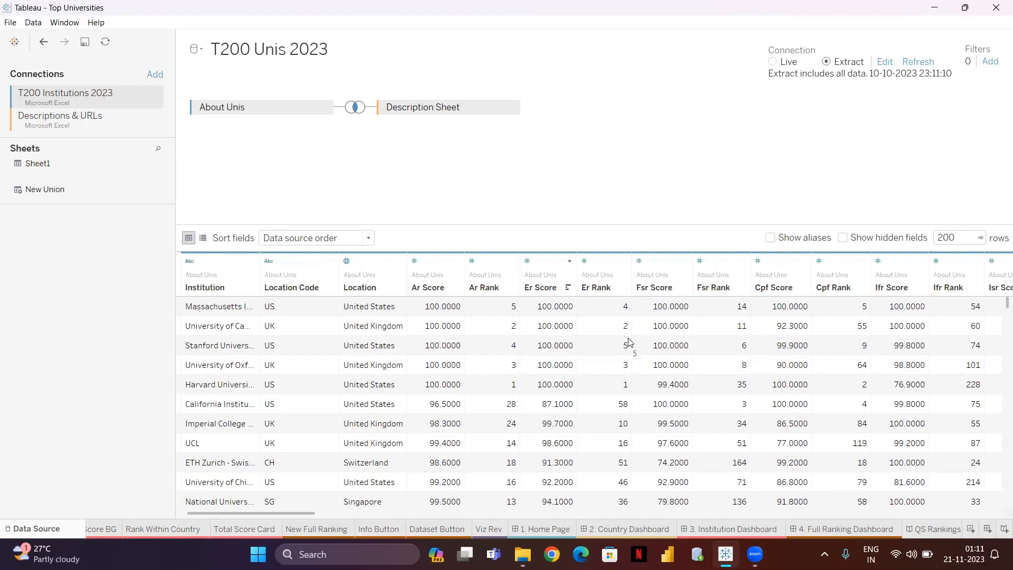
scroll(629, 342, "right", 5)
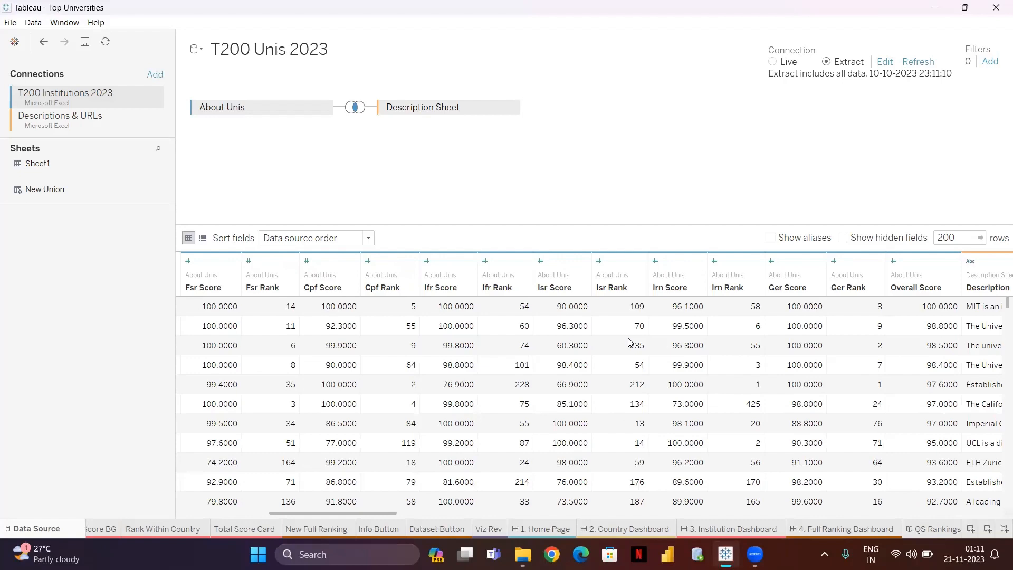
scroll(628, 342, "left", 5)
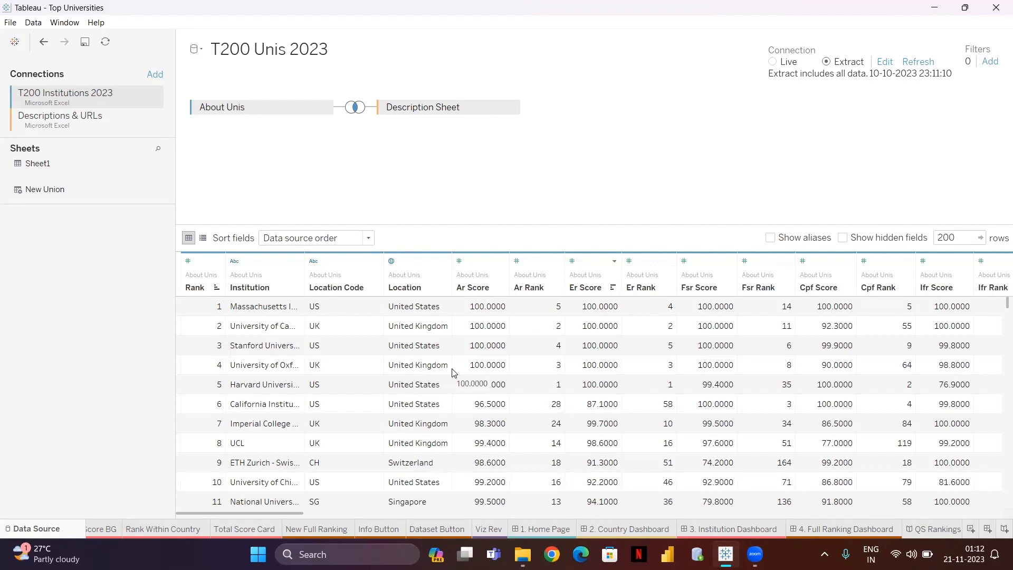
scroll(452, 372, "right", 6)
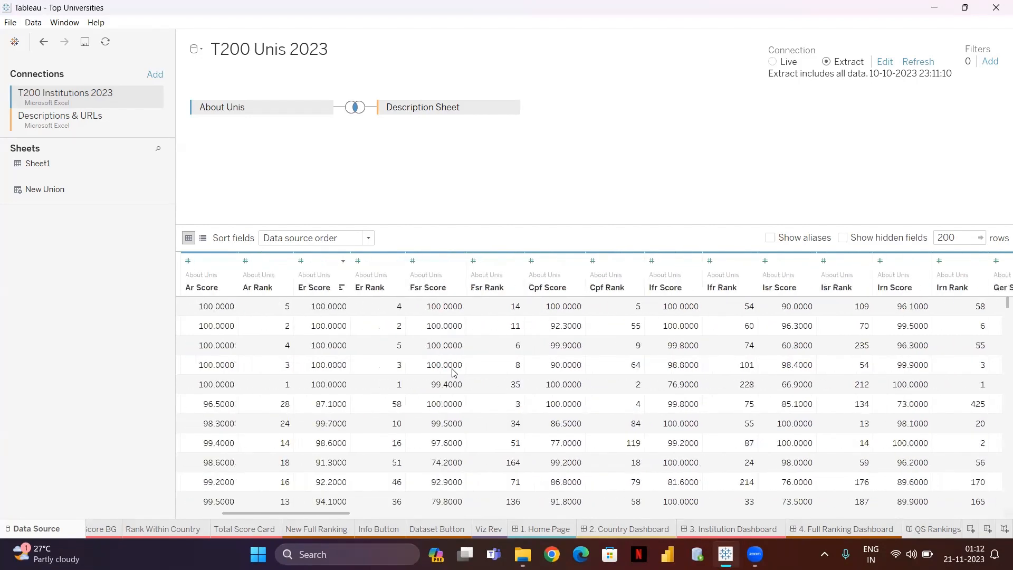
scroll(452, 373, "right", 7)
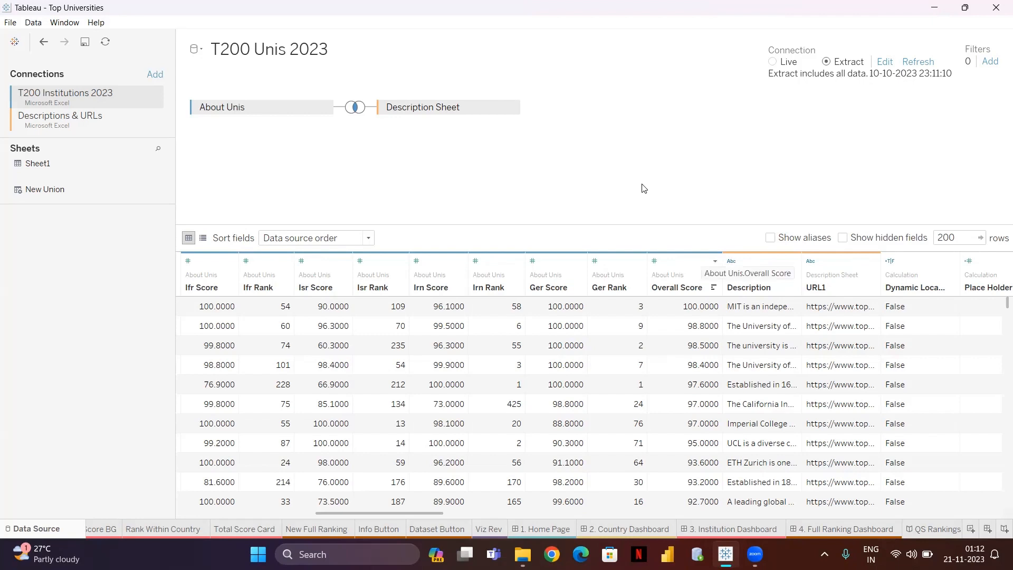
Show the join settings between About Unis and Description Sheet, and review the description, URL and calculated columns
left_click(354, 110)
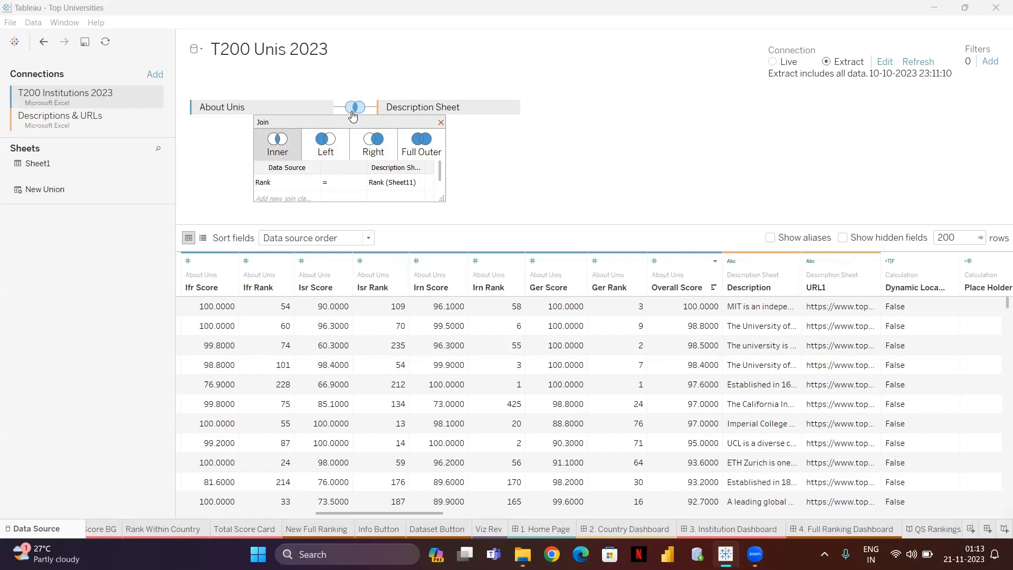
left_click(773, 443)
scroll(790, 412, "right", 5)
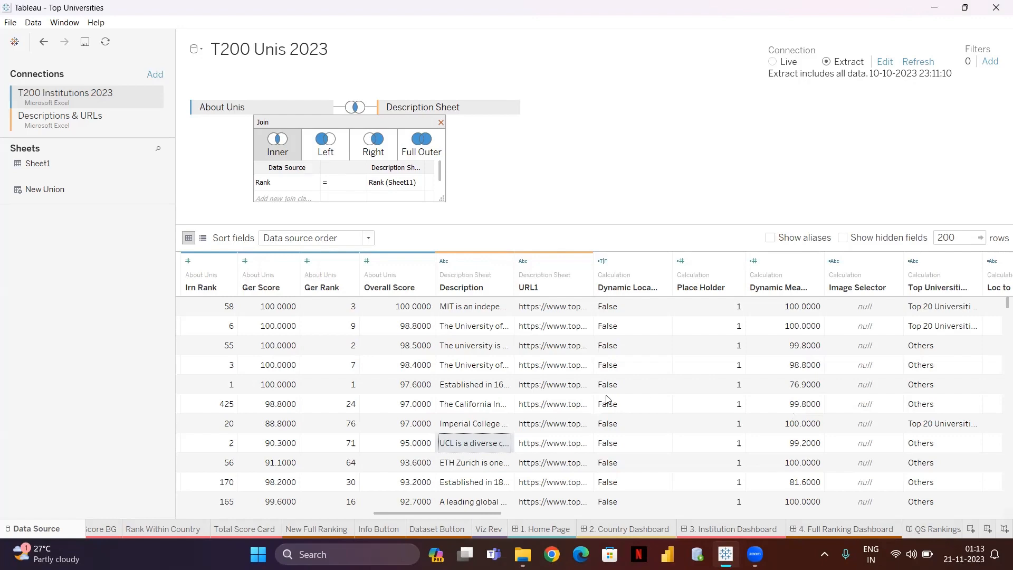
scroll(606, 401, "left", 10)
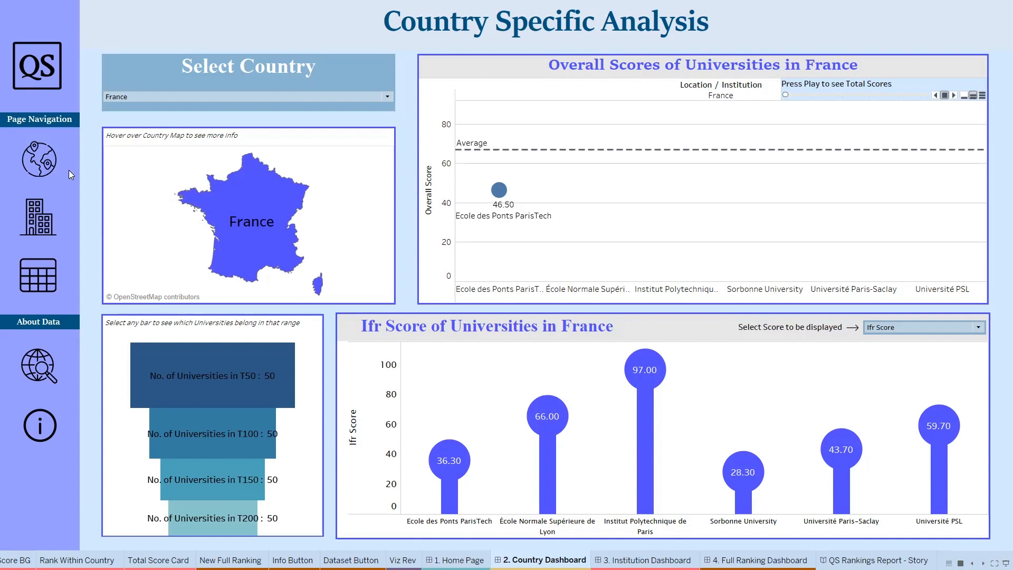
Visit the Institution and Full Ranking dashboards, return to the Country dashboard, and bring up the explanation of the scores
left_click(43, 212)
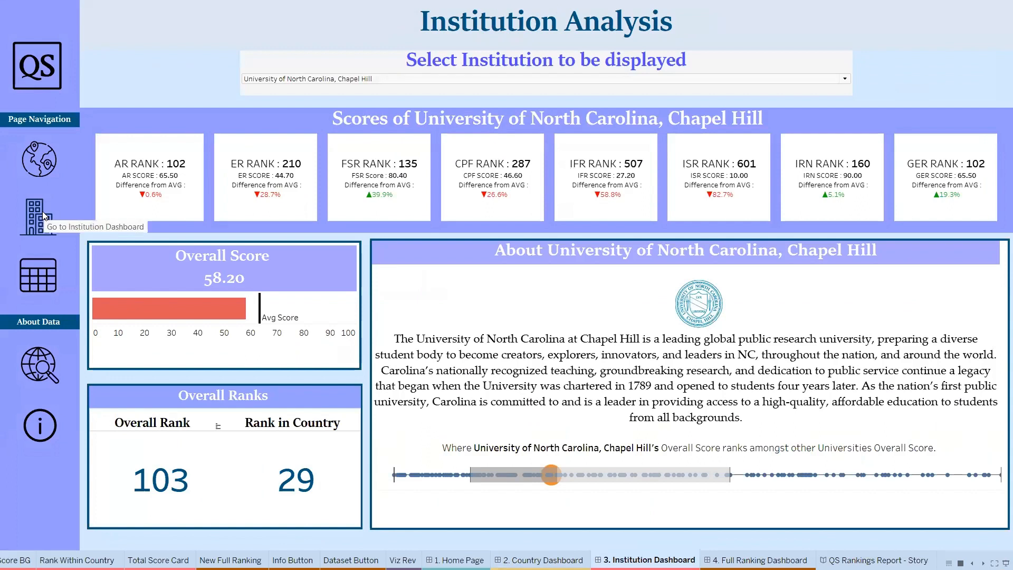
left_click(36, 286)
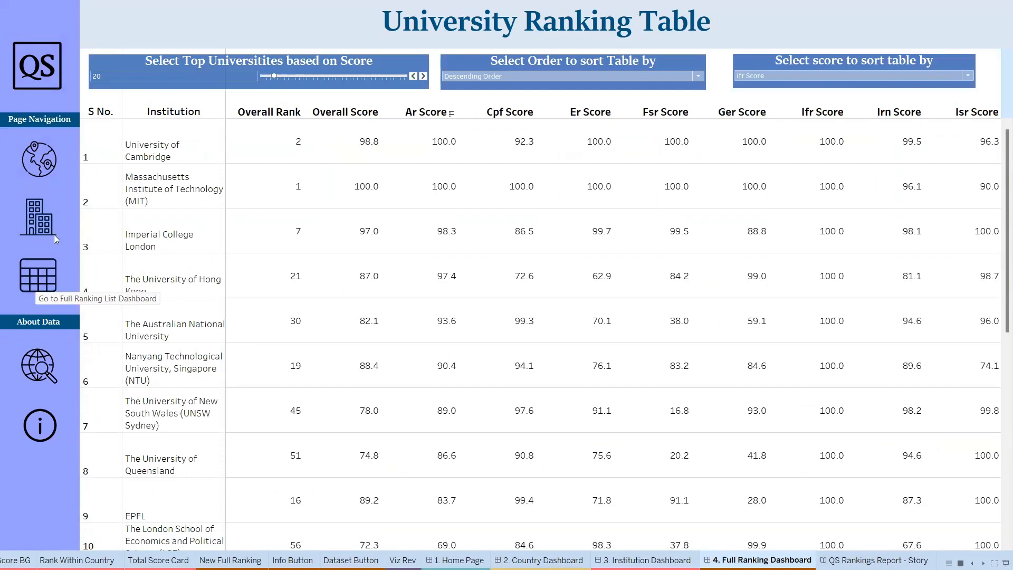
left_click(44, 167)
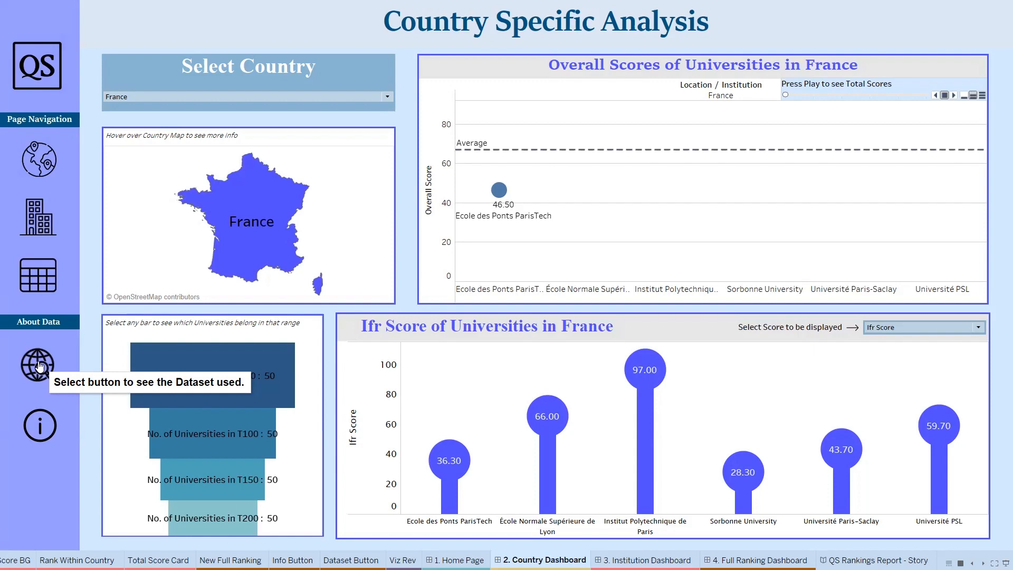
mouse_move(46, 444)
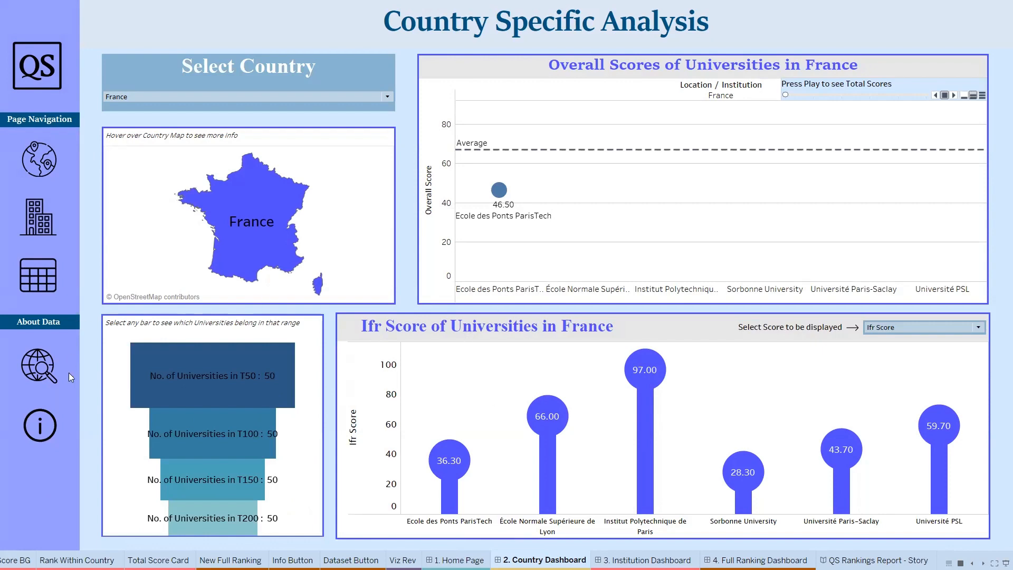
mouse_move(43, 422)
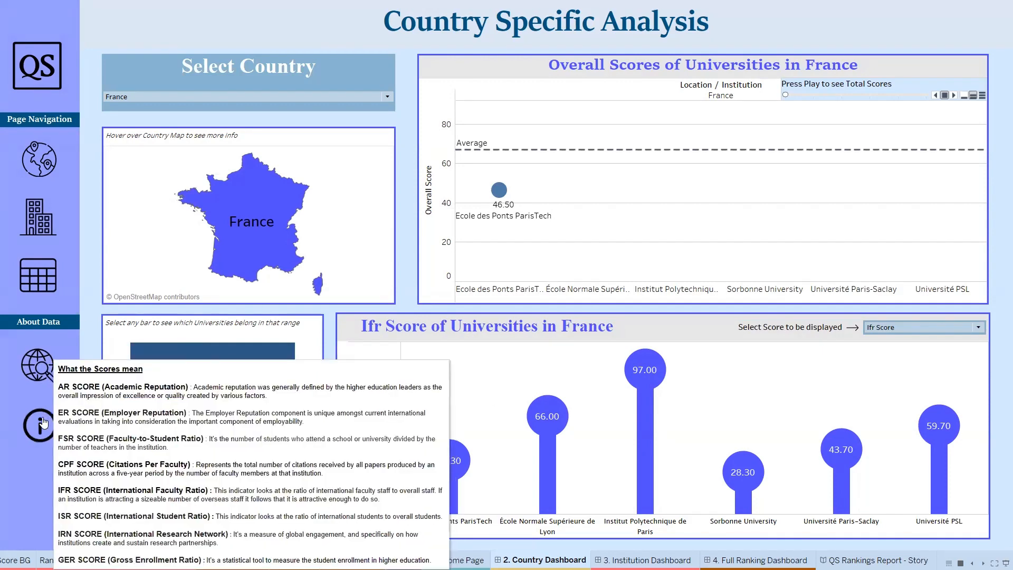
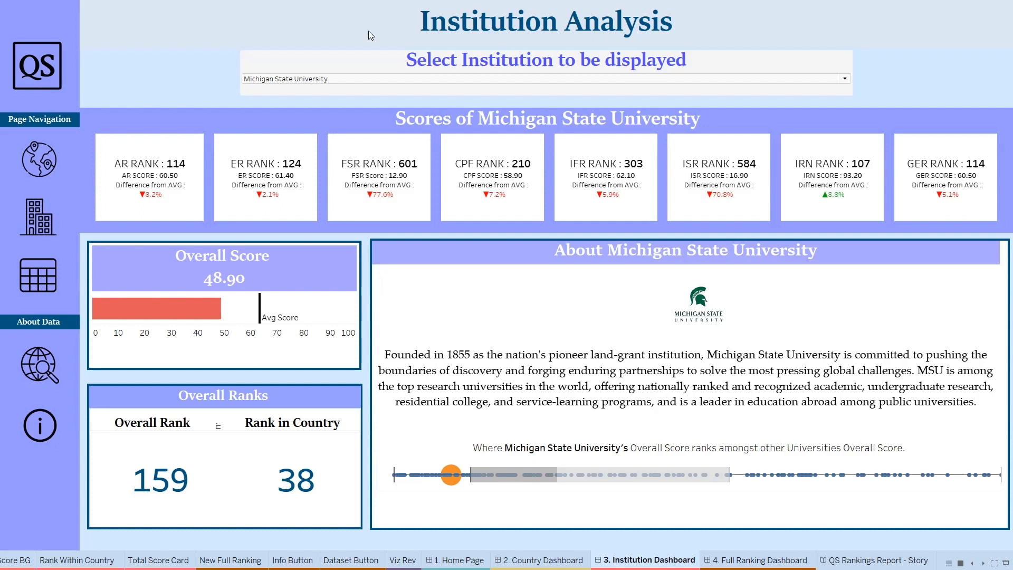
Display Technical University of Munich on the Institution dashboard and compare its overall score bar with the average score
left_click(358, 81)
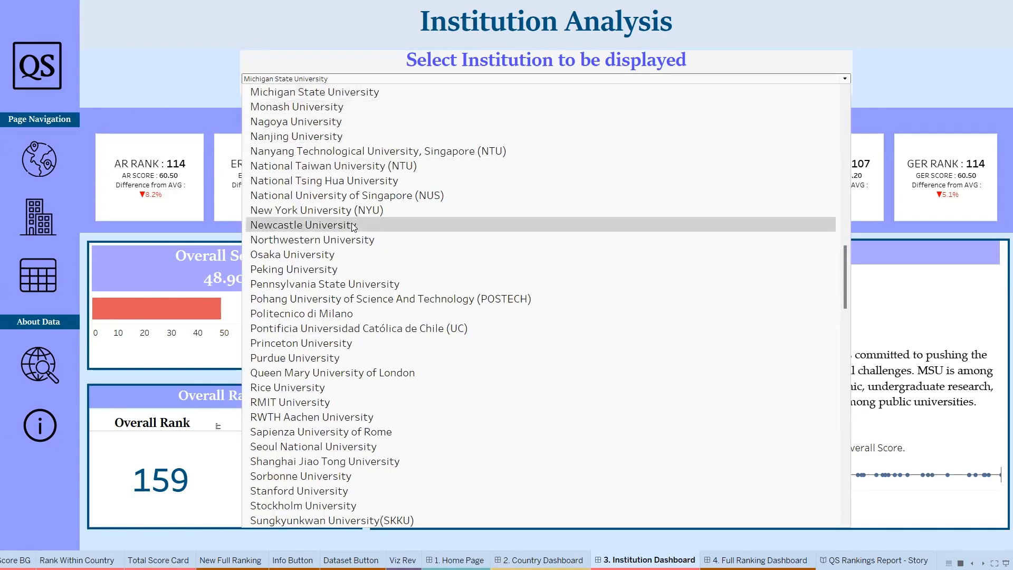
scroll(351, 222, "up", 5)
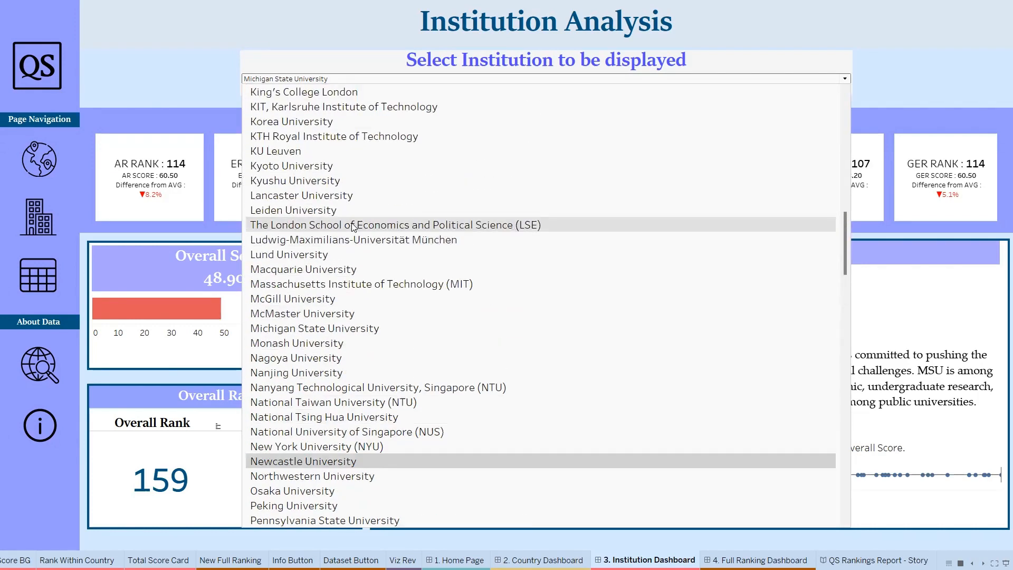
scroll(353, 225, "down", 8)
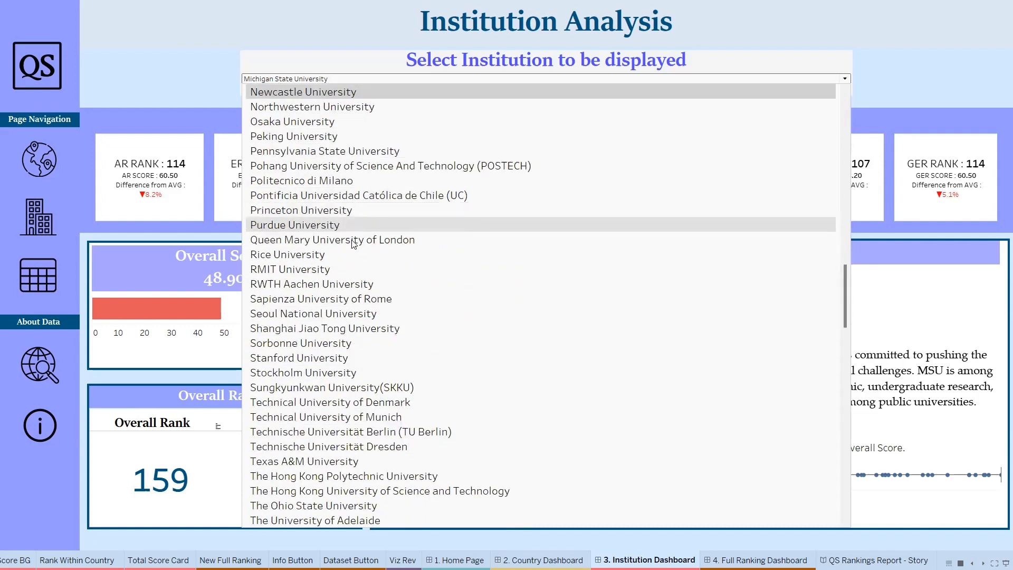
left_click(368, 421)
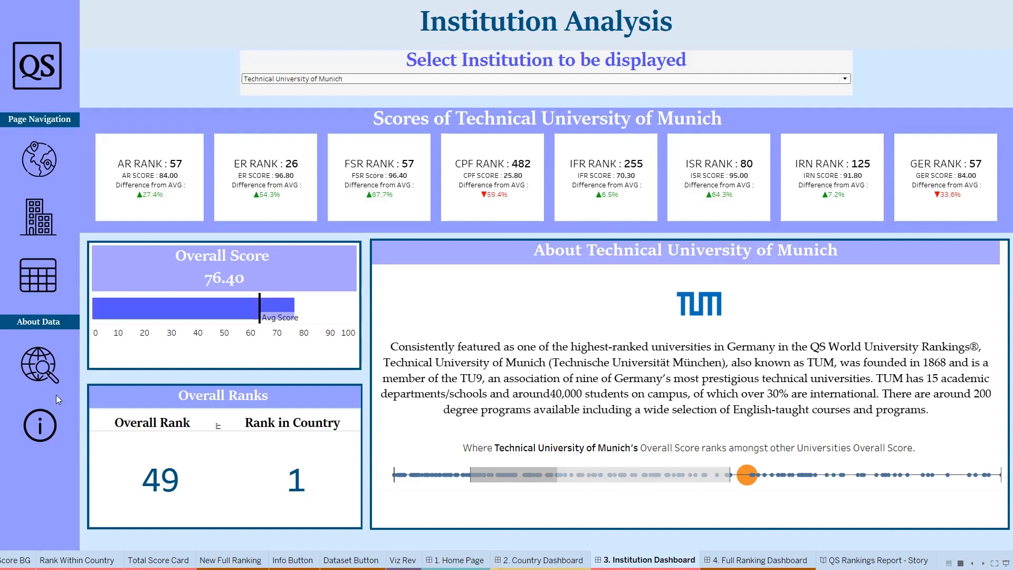
mouse_move(43, 433)
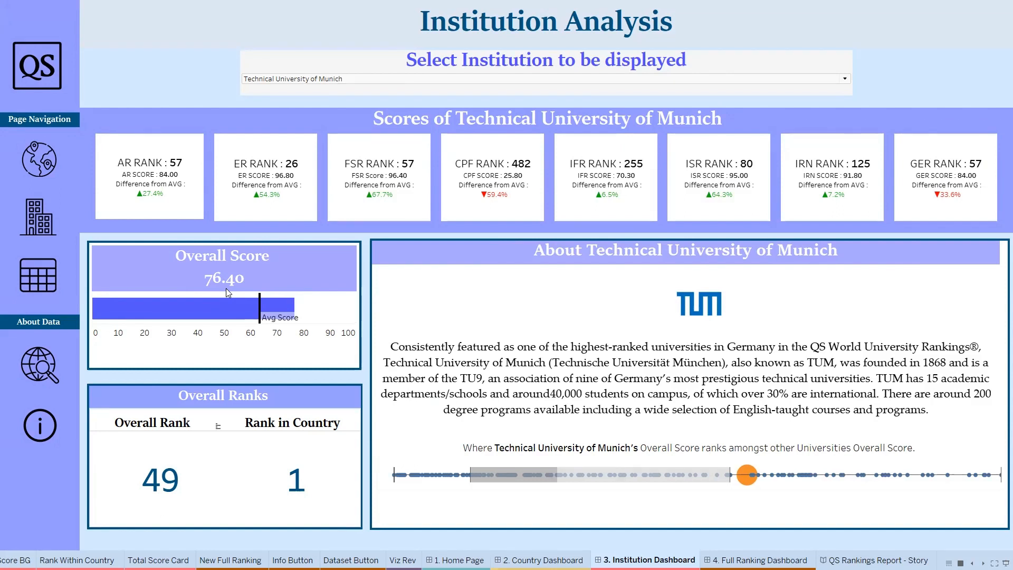
mouse_move(213, 325)
mouse_move(259, 319)
mouse_move(189, 312)
mouse_move(260, 314)
Display UCL on the Institution dashboard, followed by Seoul National University
left_click(313, 81)
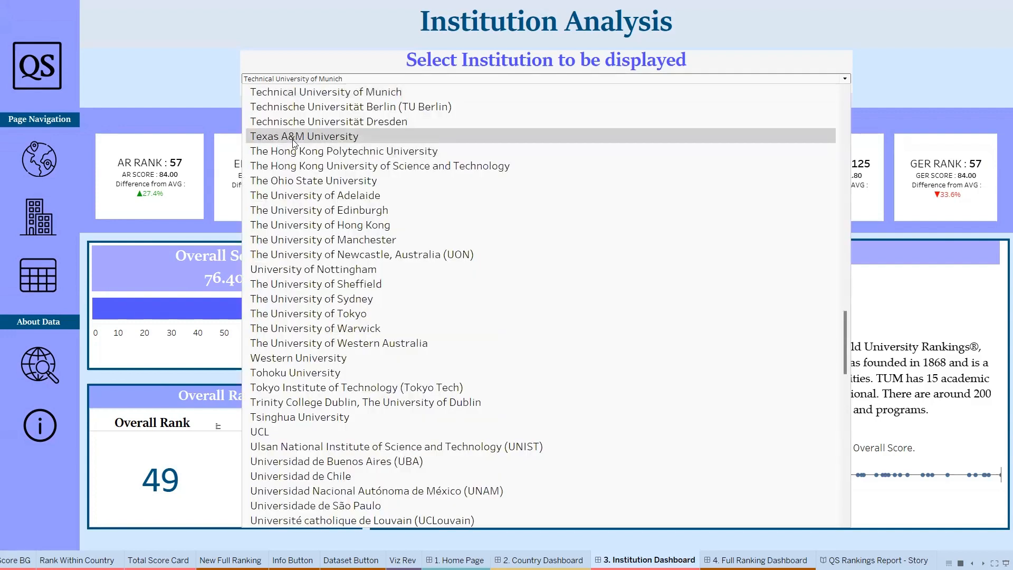
left_click(296, 430)
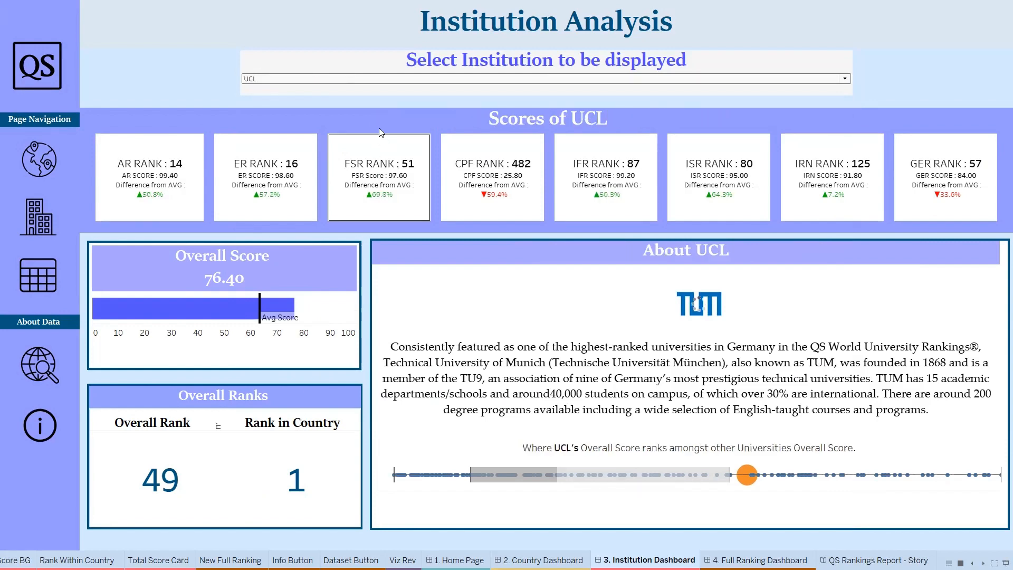
left_click(331, 79)
scroll(306, 185, "up", 5)
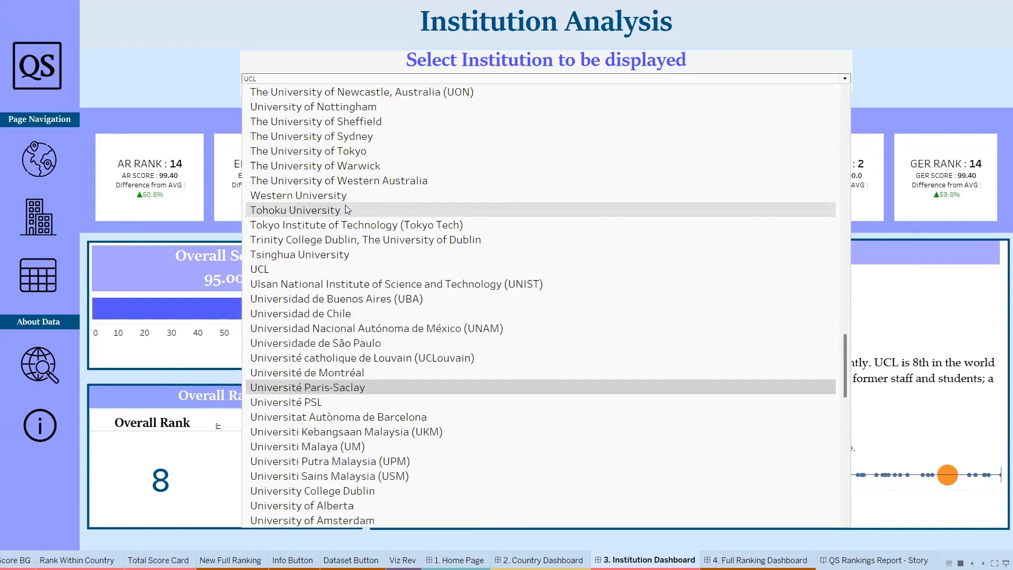
scroll(311, 196, "up", 2)
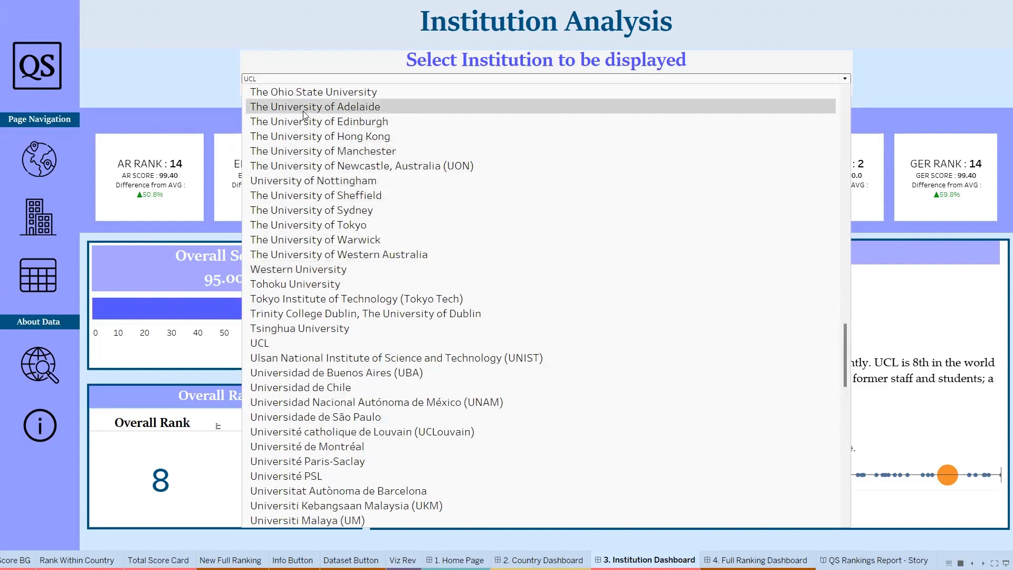
scroll(309, 283, "up", 8)
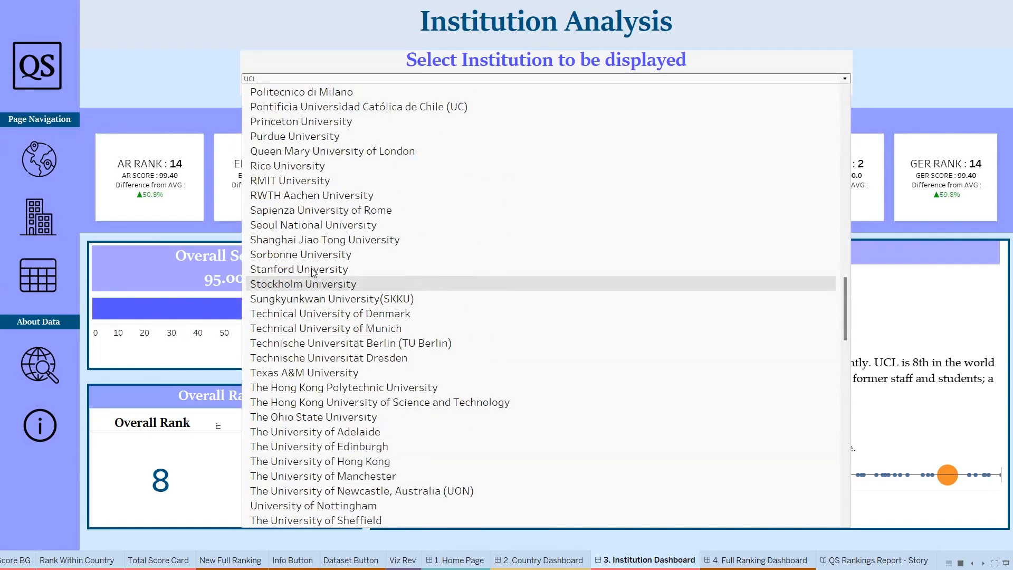
left_click(296, 231)
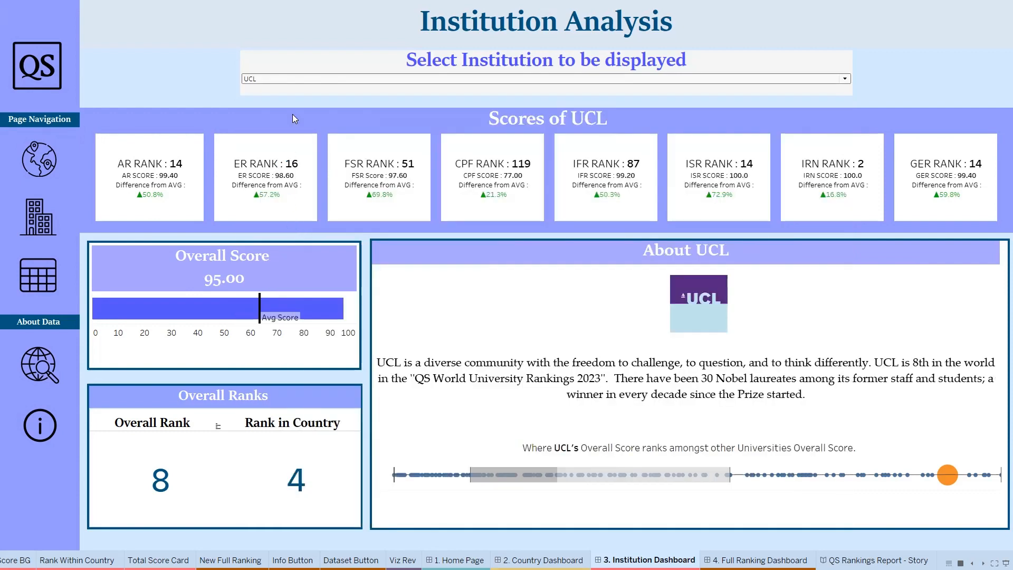
Display McMaster University on the Institution dashboard and examine where its overall score falls in the distribution plot
left_click(278, 79)
scroll(288, 166, "up", 9)
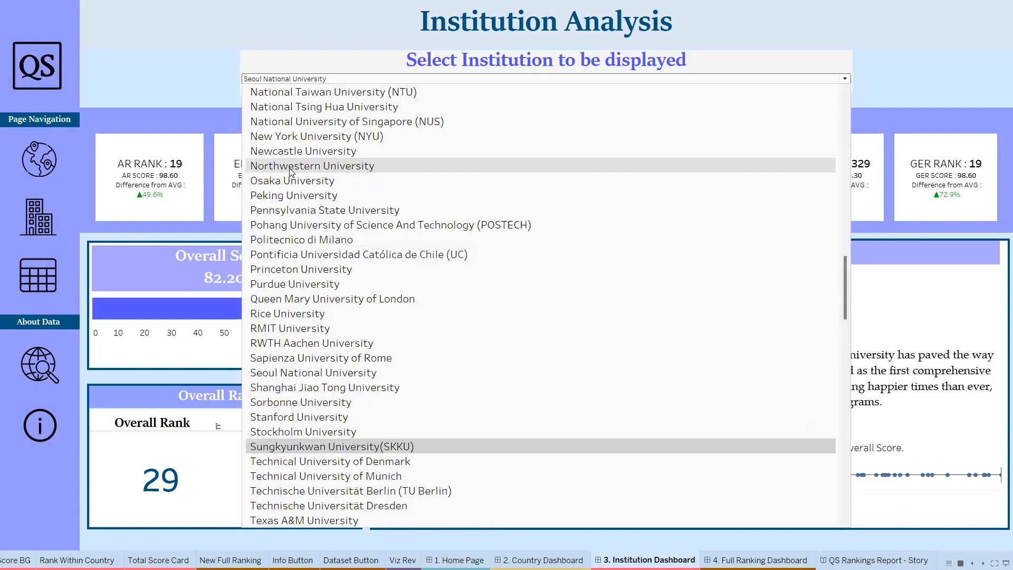
left_click(273, 120)
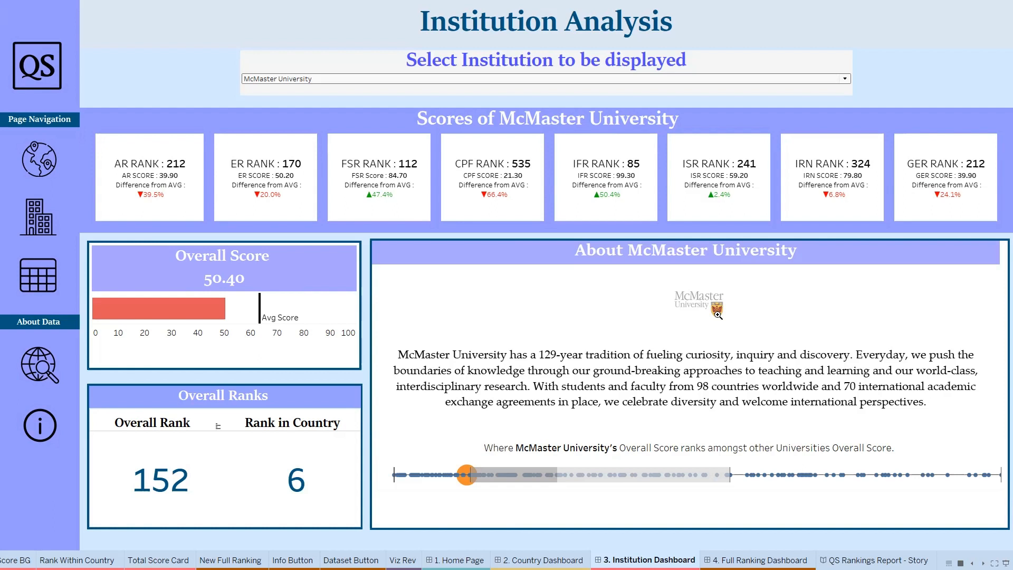
mouse_move(798, 308)
mouse_move(638, 491)
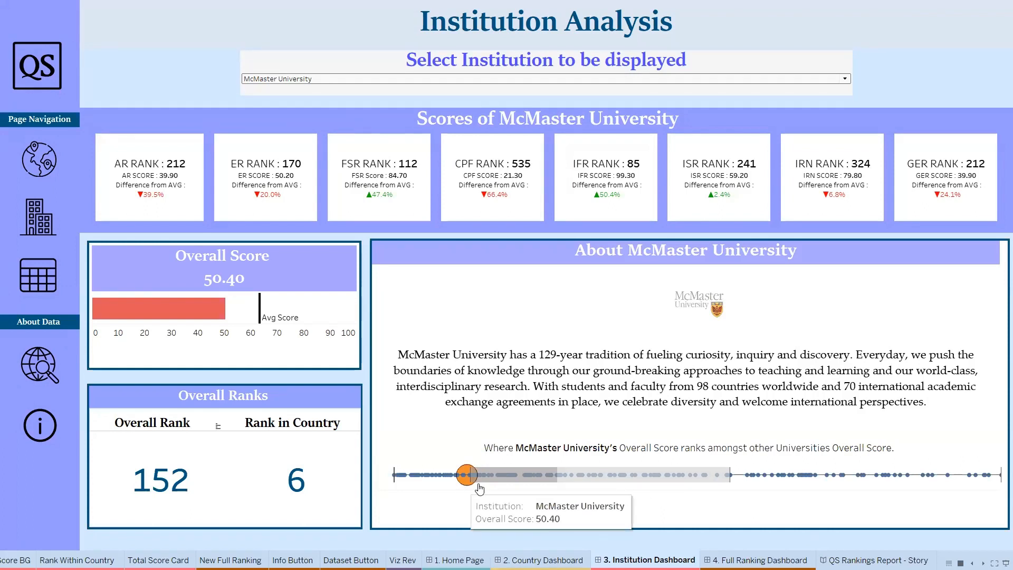
mouse_move(541, 487)
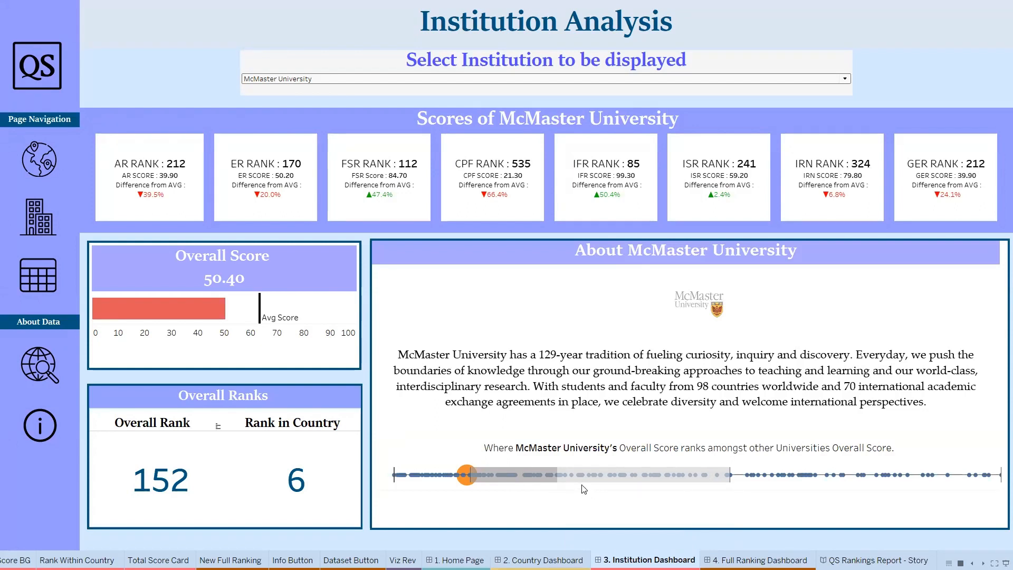
mouse_move(575, 484)
mouse_move(425, 484)
mouse_move(466, 476)
Display Michigan State University on the Institution dashboard and inspect its position in the overall score distribution plot
left_click(591, 79)
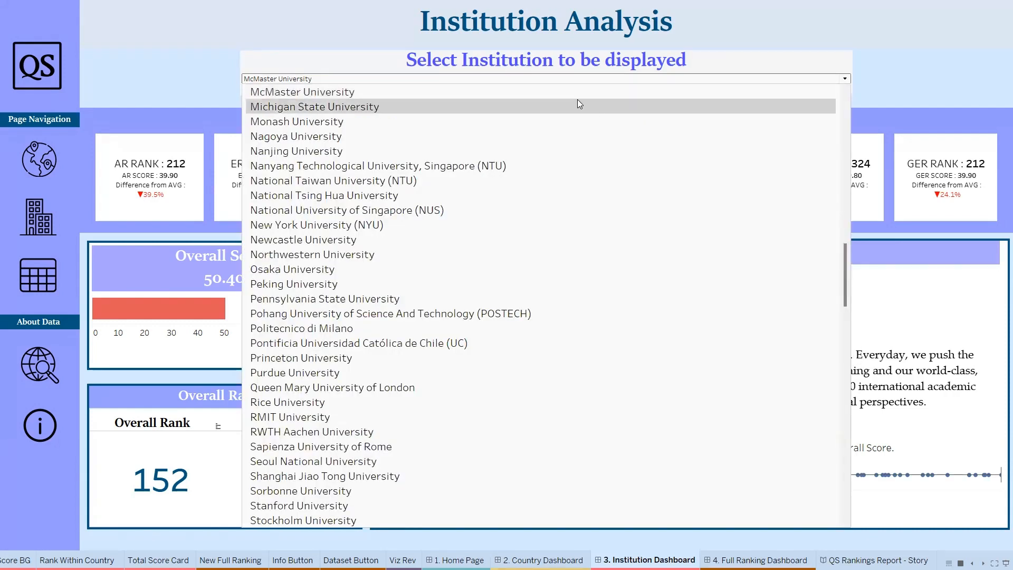
left_click(578, 105)
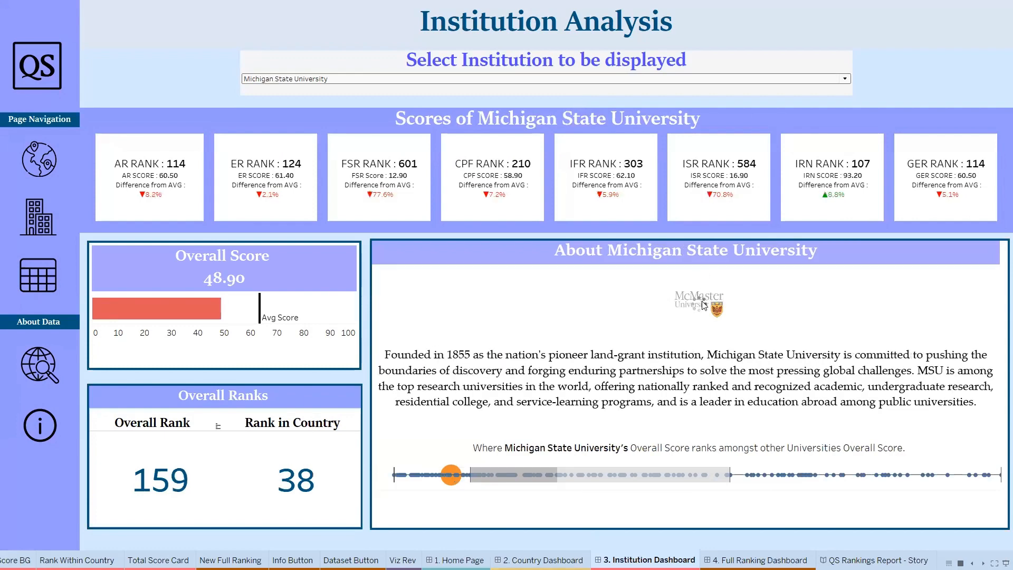
mouse_move(452, 475)
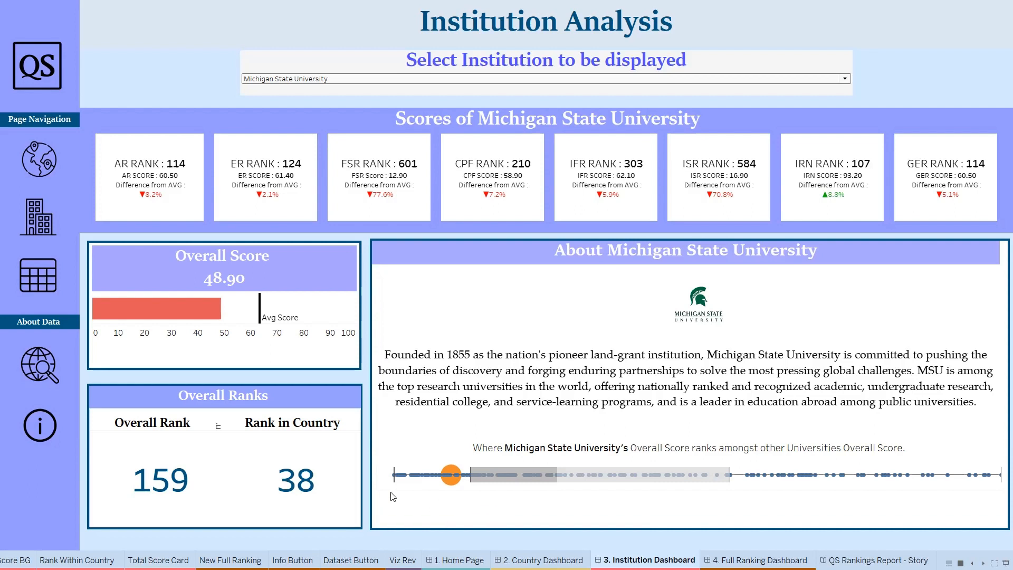
mouse_move(528, 471)
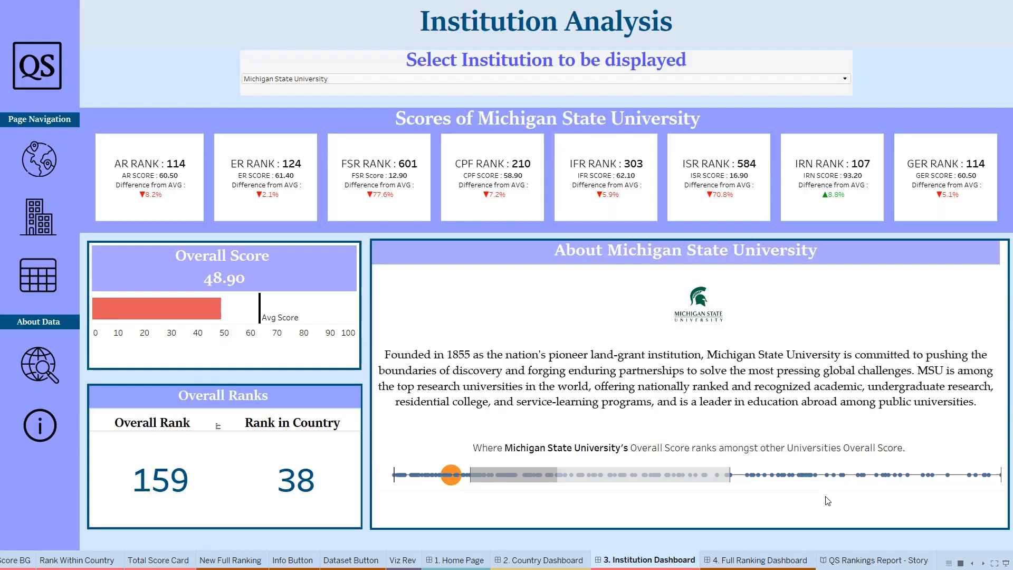
Open the Full Ranking dashboard and limit the university ranking table to the top 10 by score
left_click(52, 270)
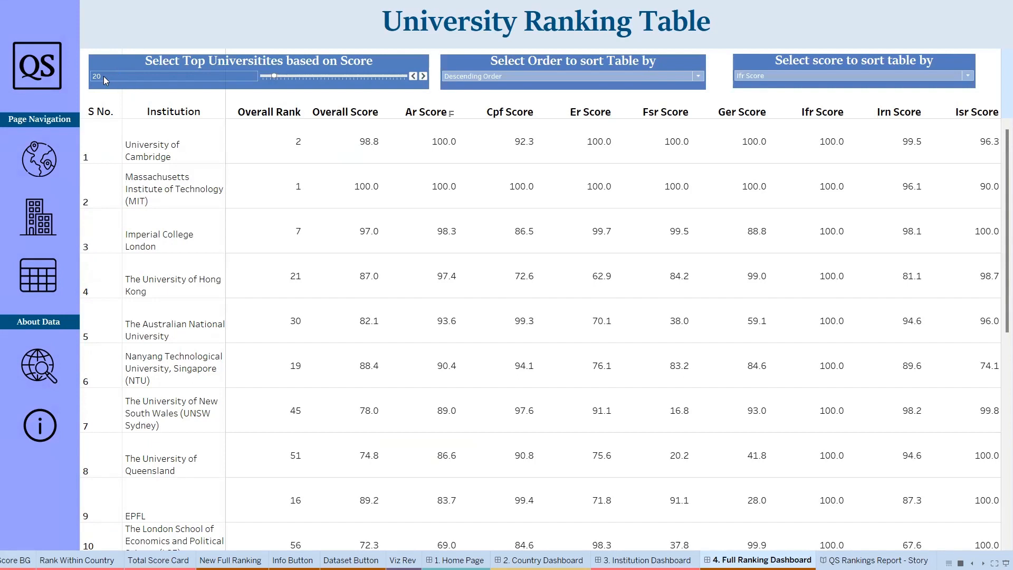
left_click(413, 77)
left_click(413, 77)
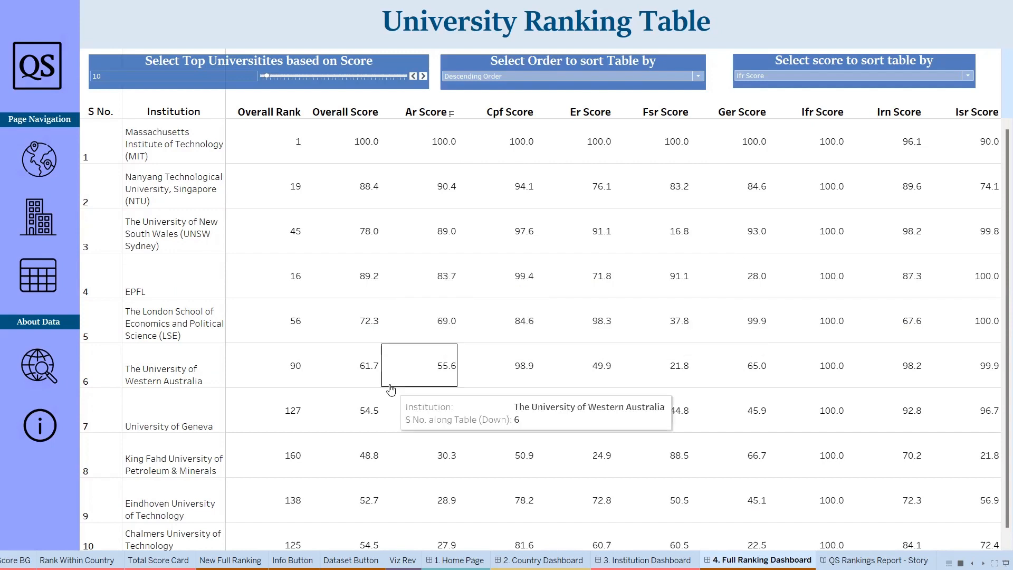
Extend the ranking table to the top 15 universities and look through the listed rows
scroll(391, 390, "down", 1)
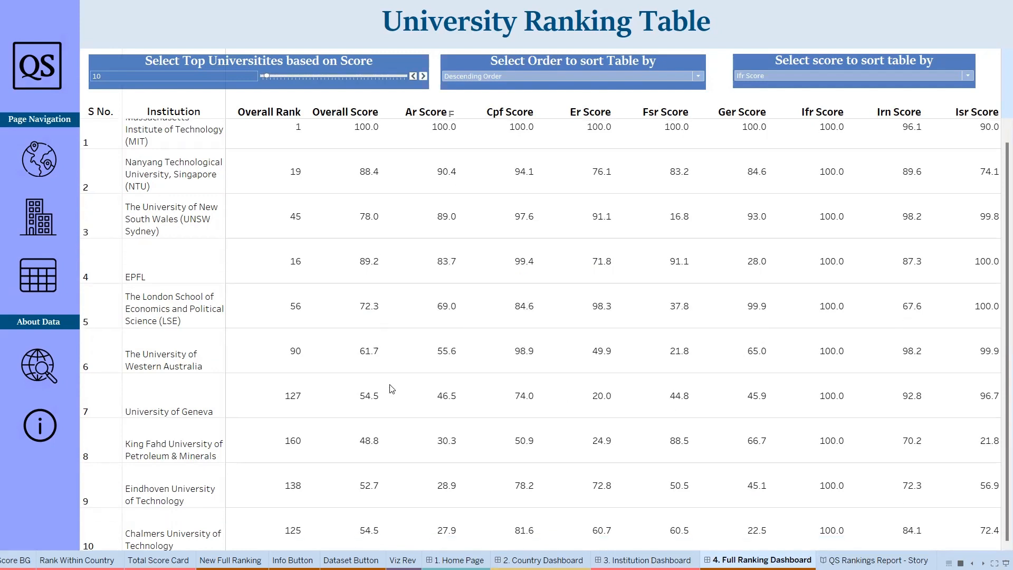
scroll(391, 389, "up", 1)
scroll(391, 390, "down", 1)
scroll(391, 389, "down", 1)
left_click(424, 77)
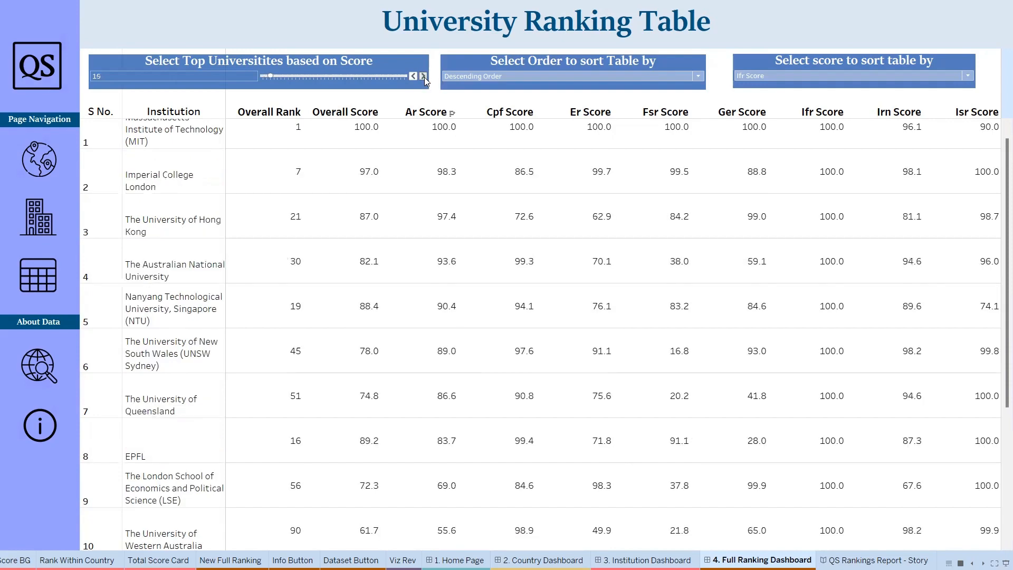
scroll(397, 294, "down", 5)
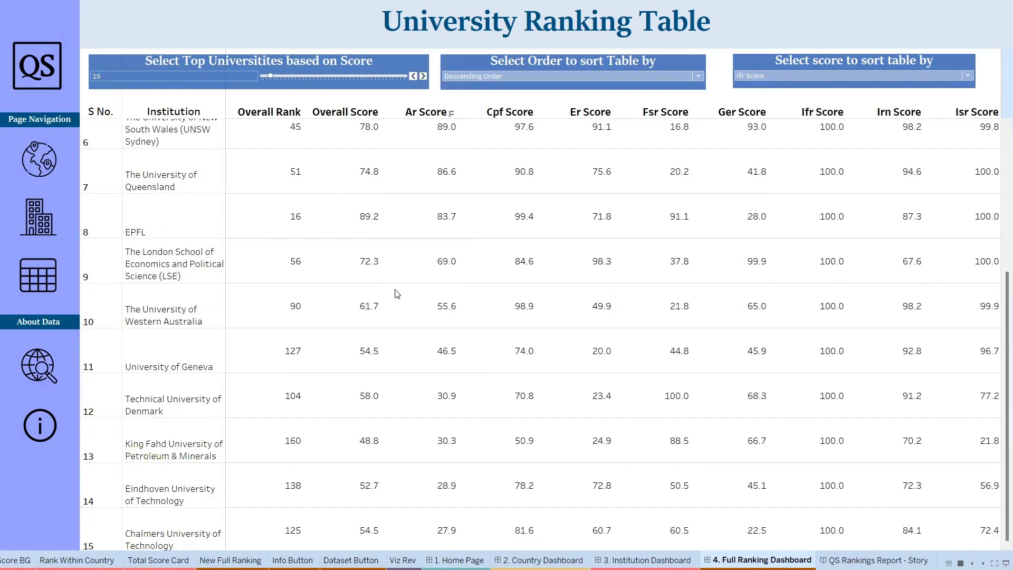
scroll(402, 218, "up", 5)
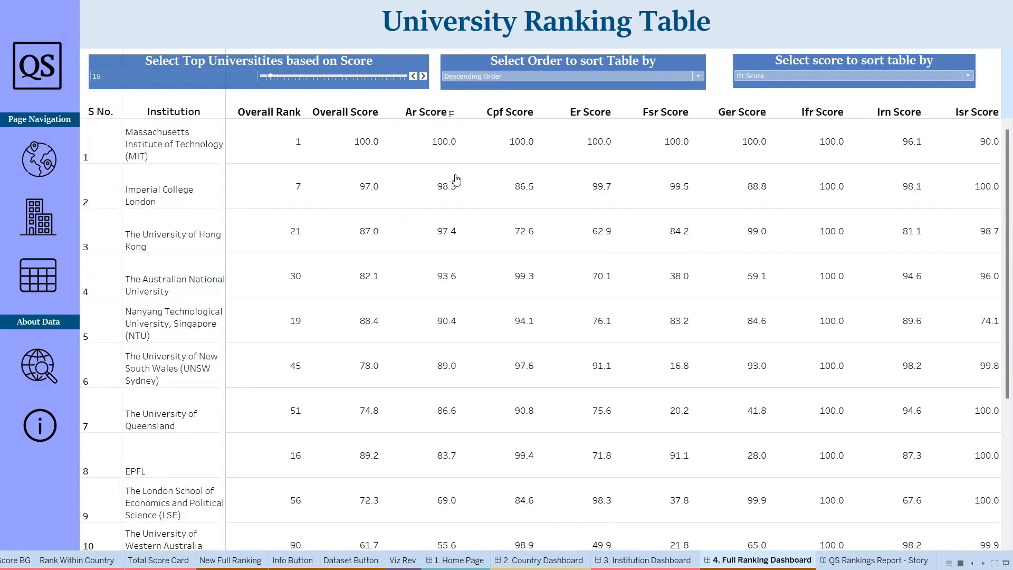
Sort the university ranking table by Ar Score
left_click(538, 184)
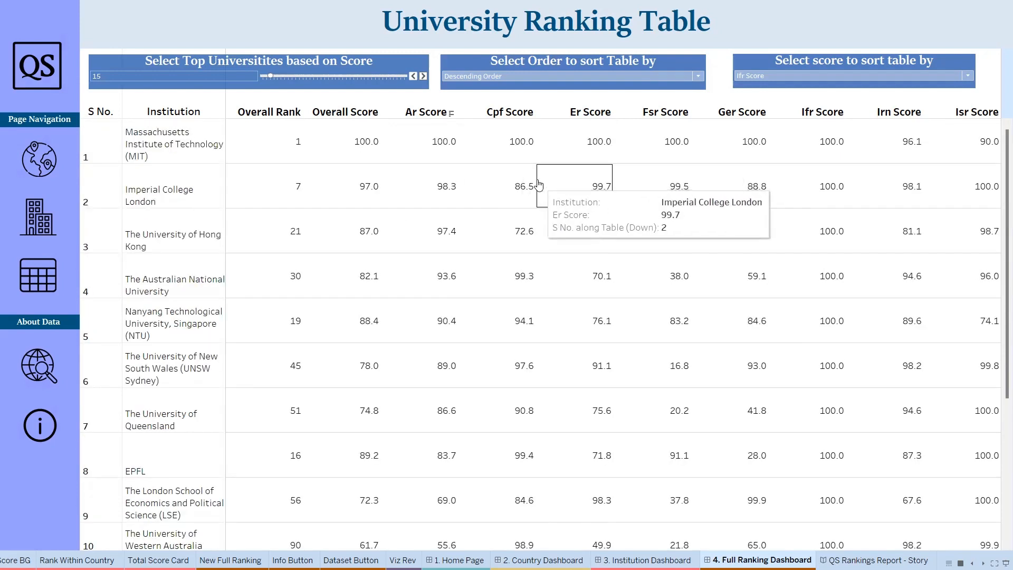
left_click(752, 77)
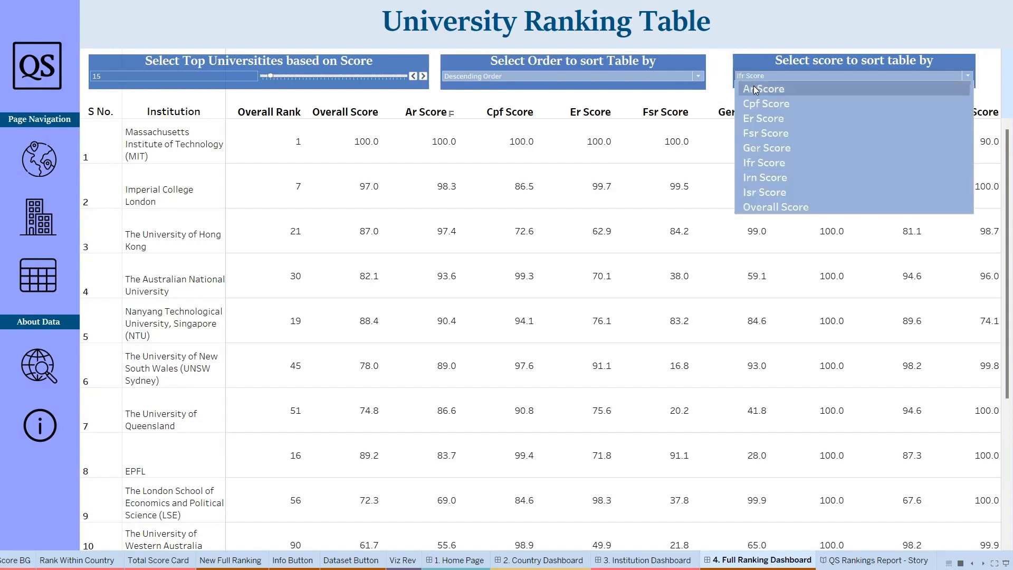
left_click(753, 92)
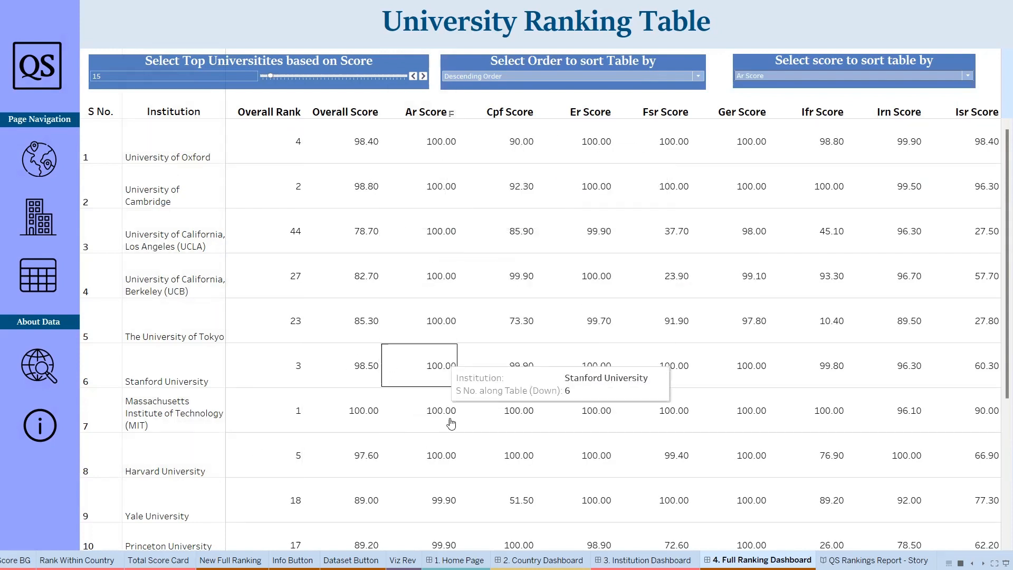
Highlight the Ar Score column, check its values down through all listed universities, and clear the highlight
left_click(418, 109)
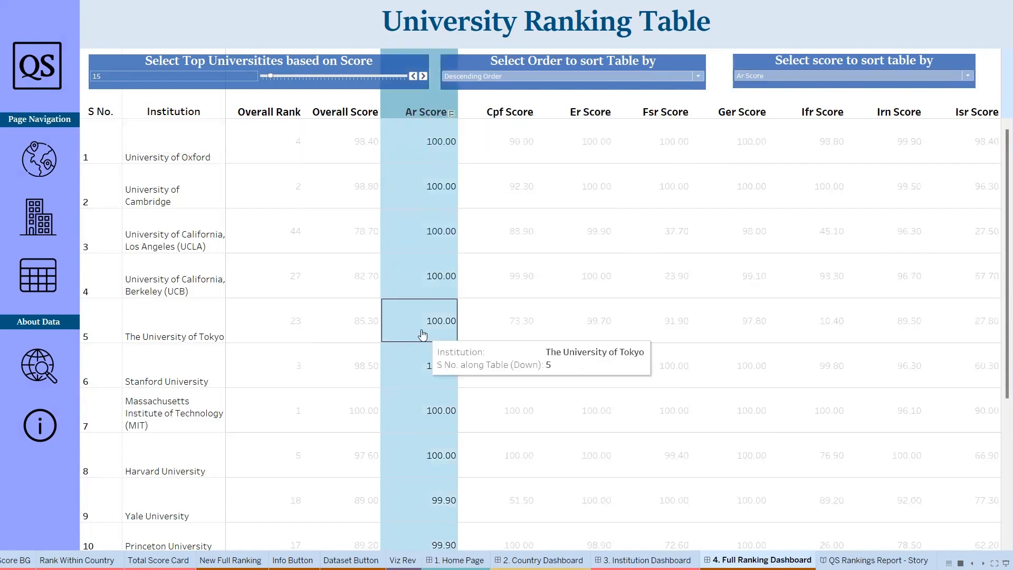
scroll(421, 329, "down", 1)
scroll(421, 333, "down", 5)
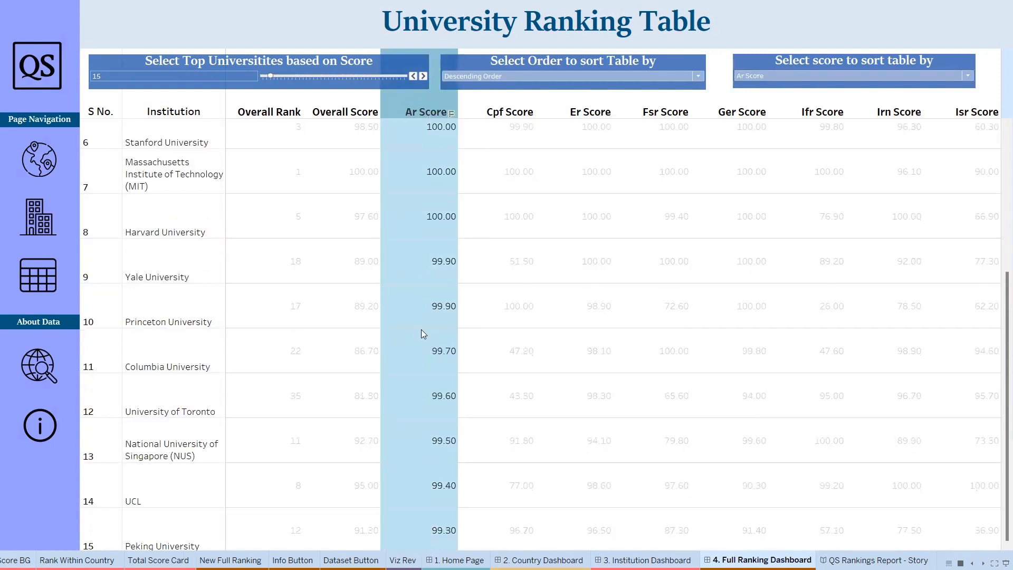
scroll(421, 333, "up", 6)
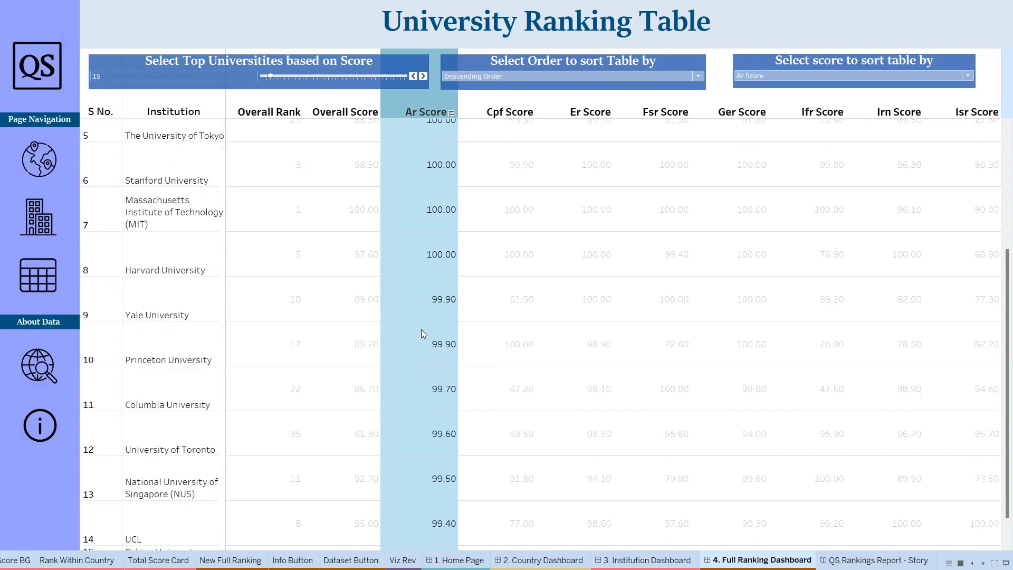
left_click(414, 117)
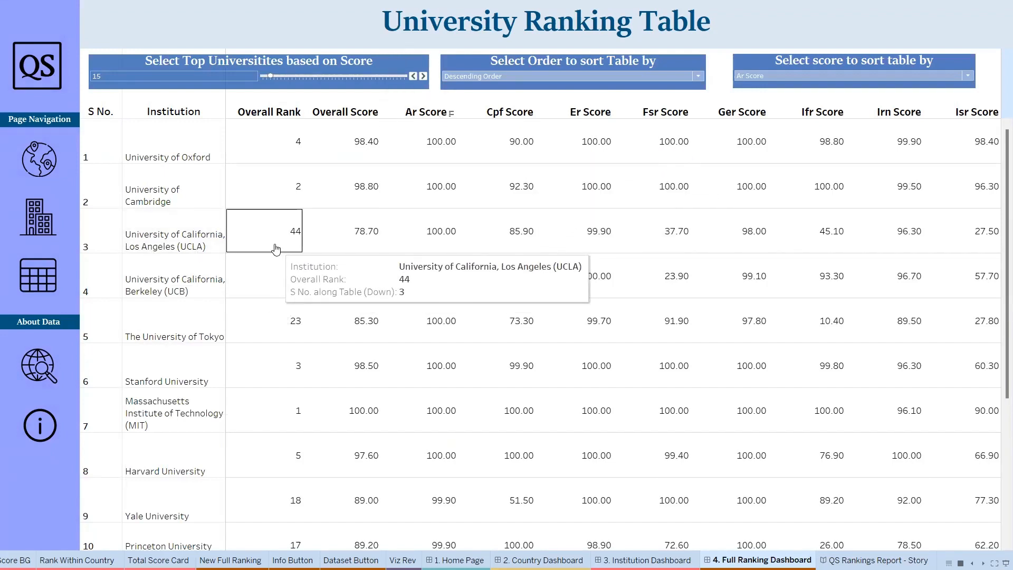
Extend the ranking table to the top 25 universities and review the added rows
left_click(422, 76)
left_click(423, 76)
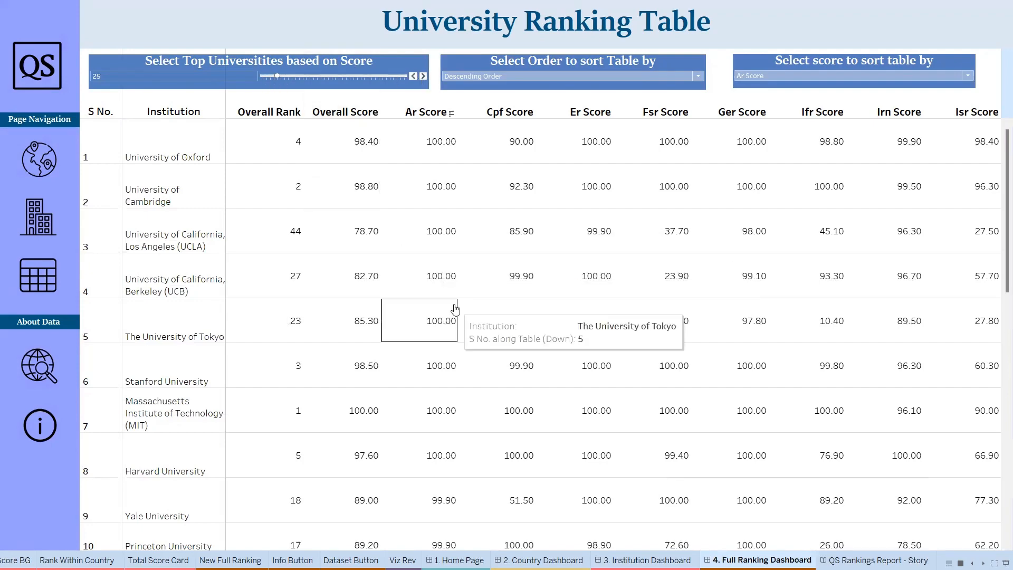
scroll(456, 308, "down", 10)
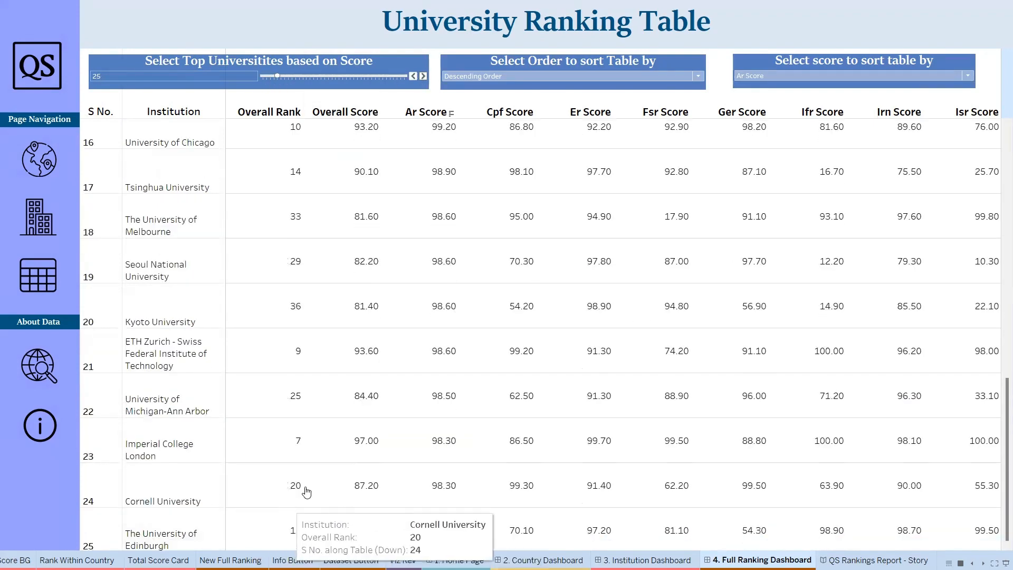
scroll(416, 407, "up", 8)
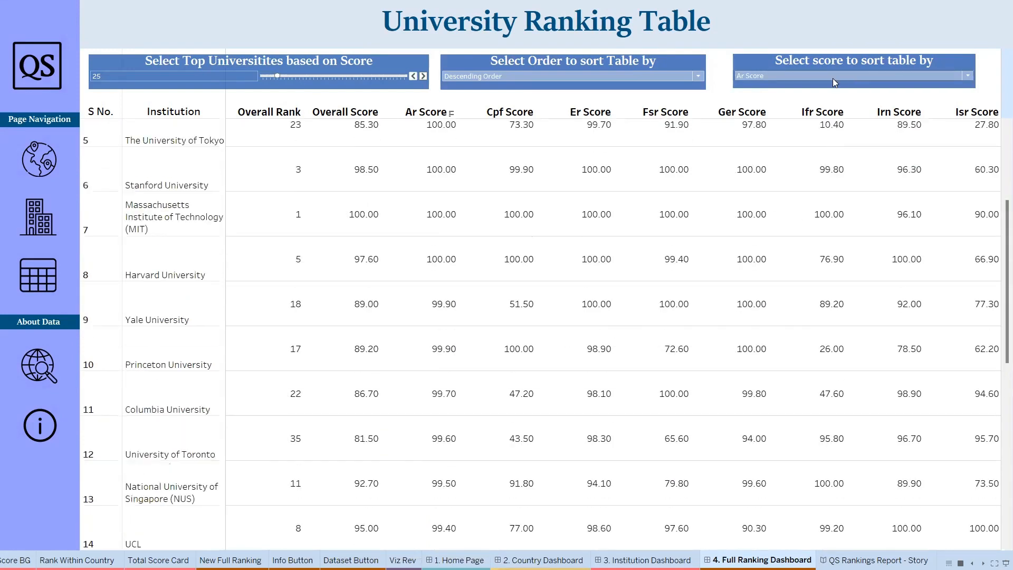
Switch the table's sort order to Ascending Order and return it to Descending Order
left_click(650, 76)
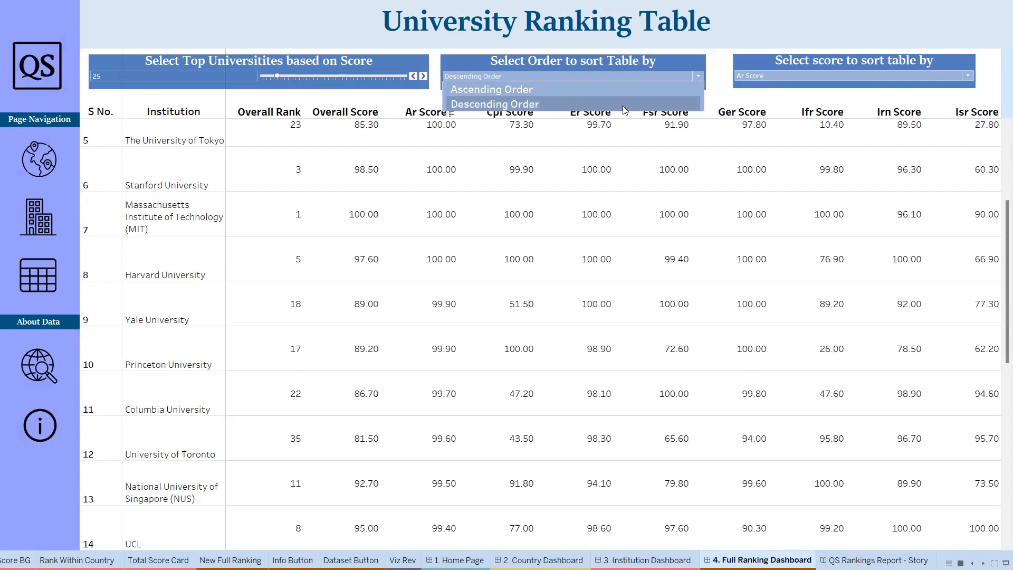
left_click(603, 88)
left_click(577, 78)
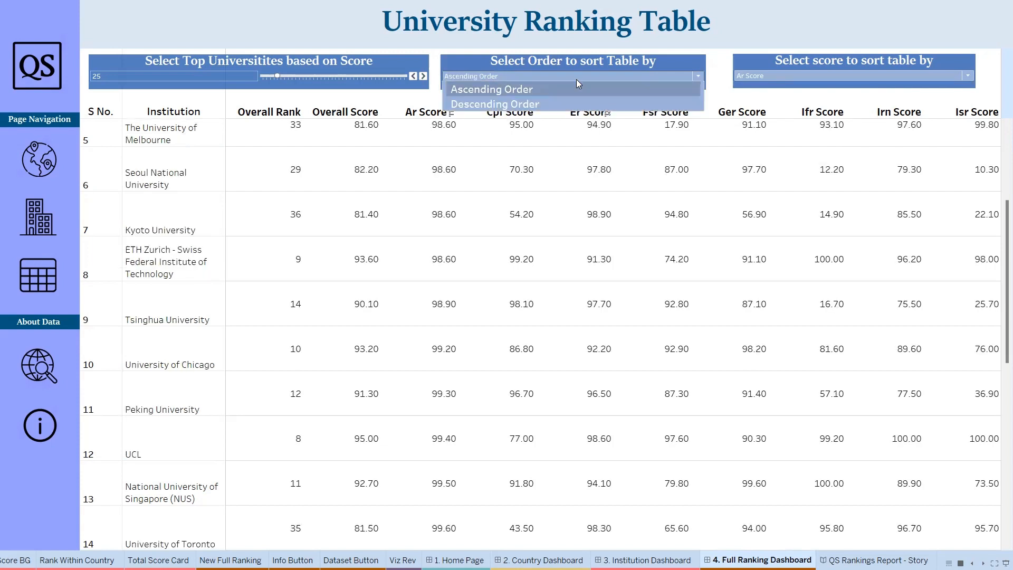
left_click(571, 101)
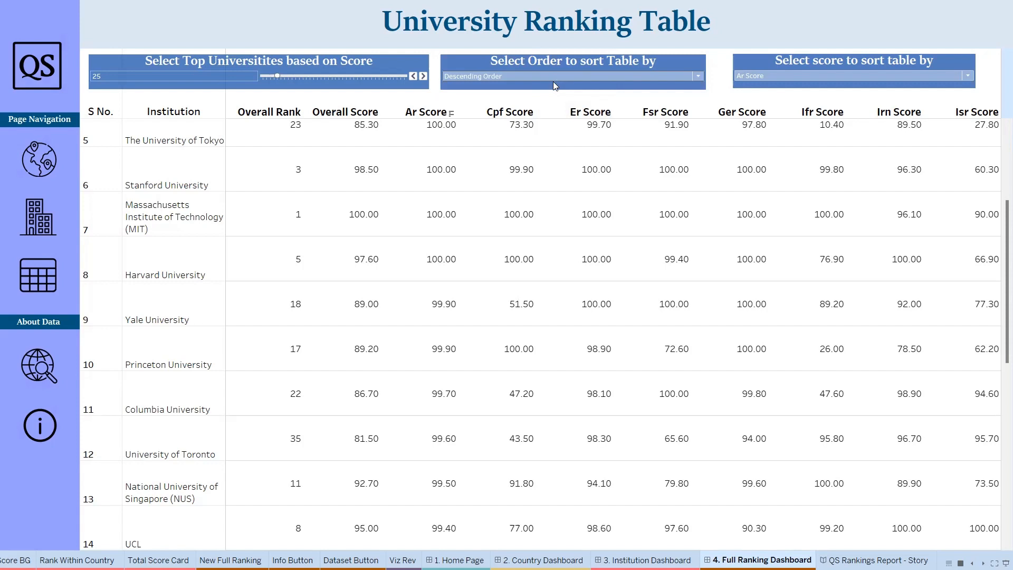
mouse_move(659, 213)
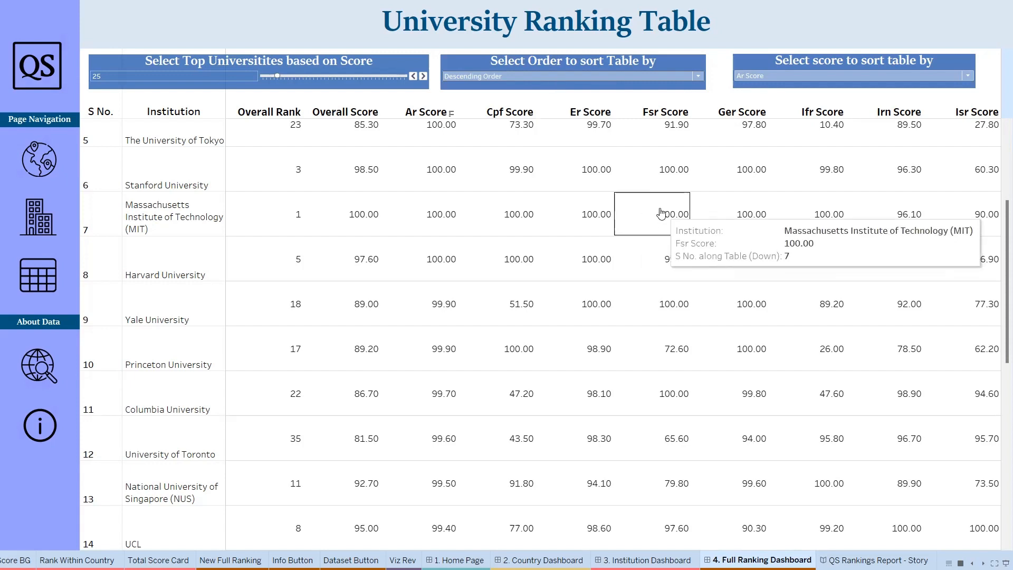